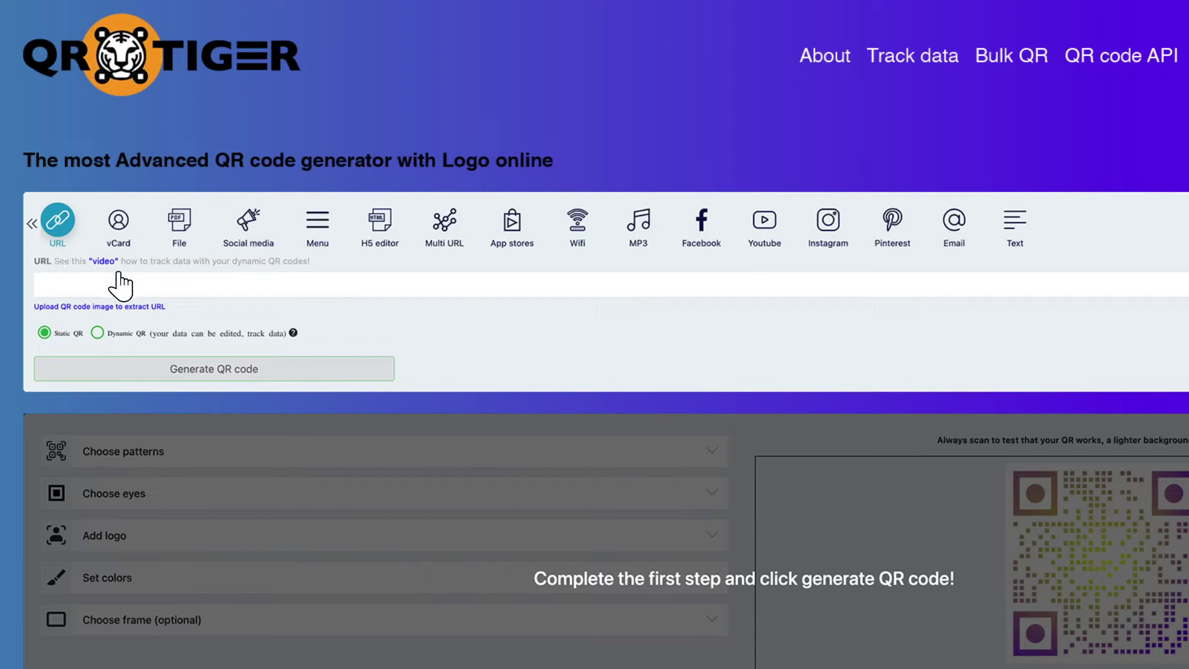
{"action": "type", "text": "Www.yourwebsite.com"}
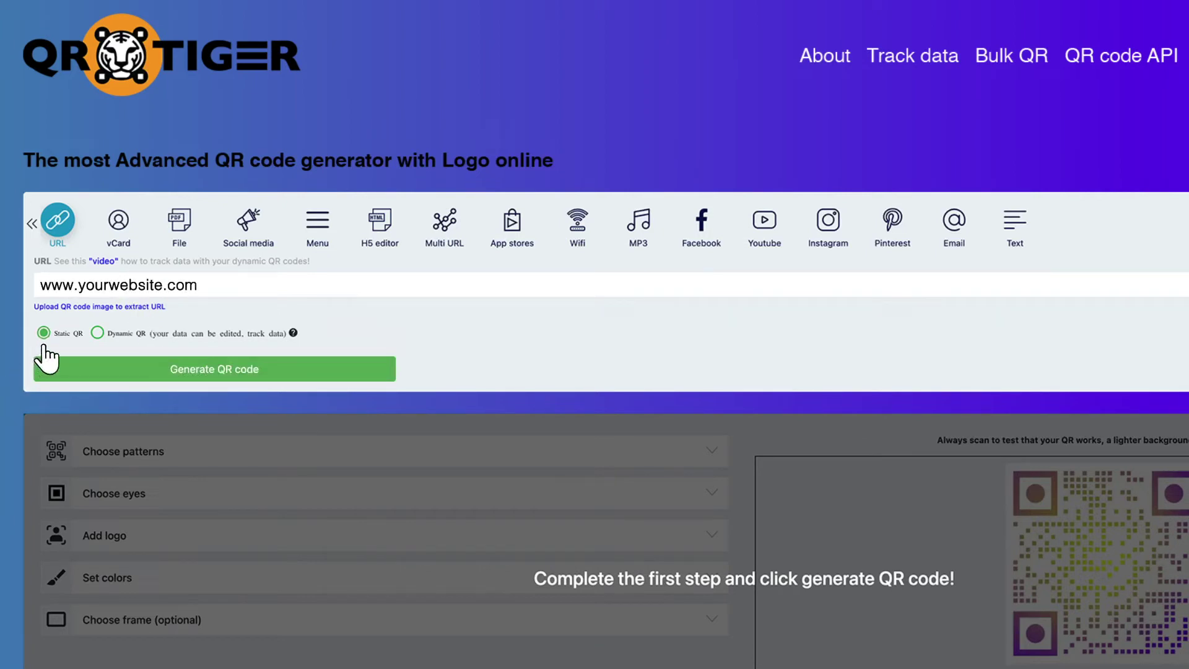
{"action": "left_click", "coordinate": [98, 344]}
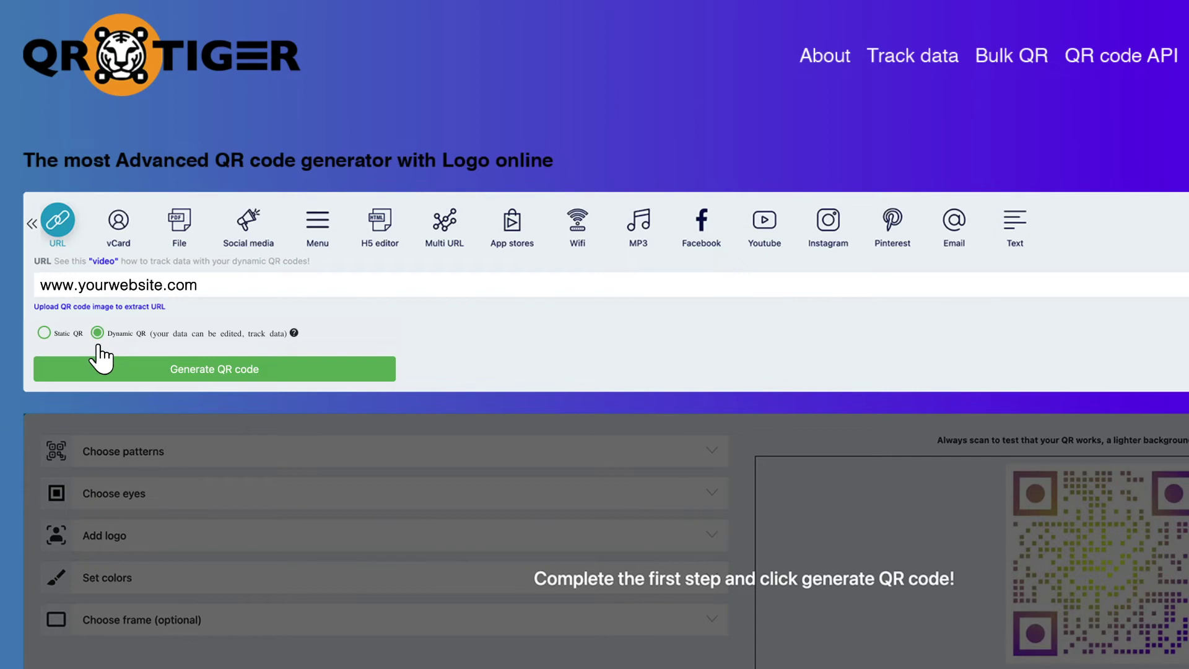
{"action": "left_click", "coordinate": [217, 370]}
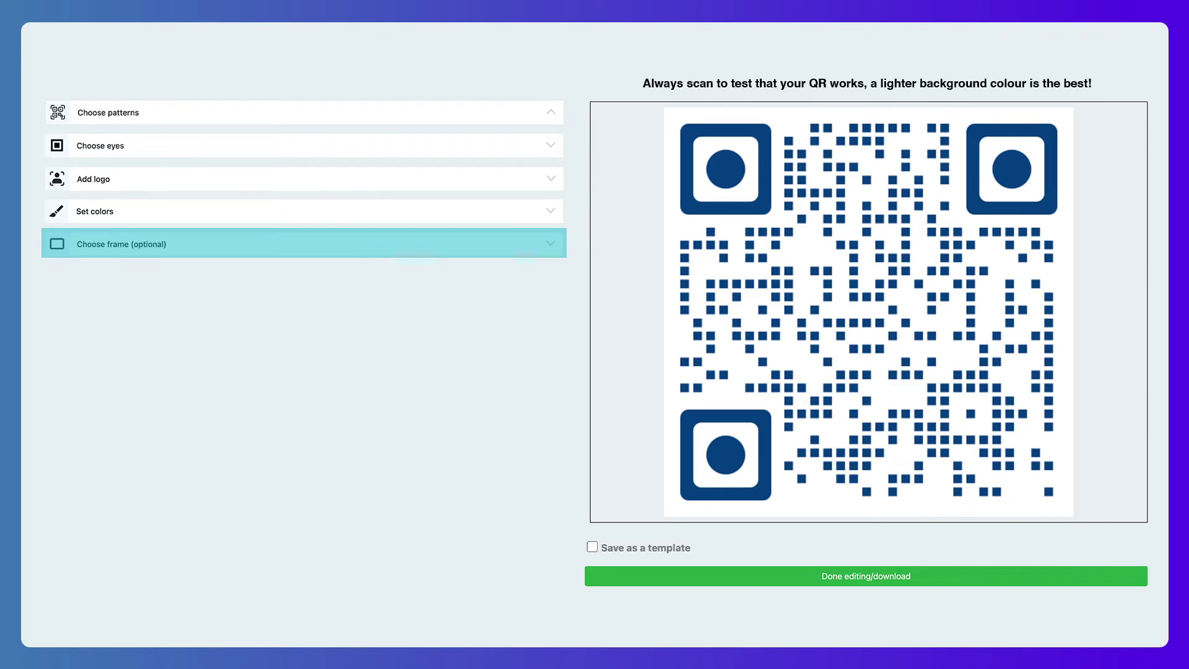
Step: Set the code's data pattern to square dots
{"action": "left_click", "coordinate": [57, 122]}
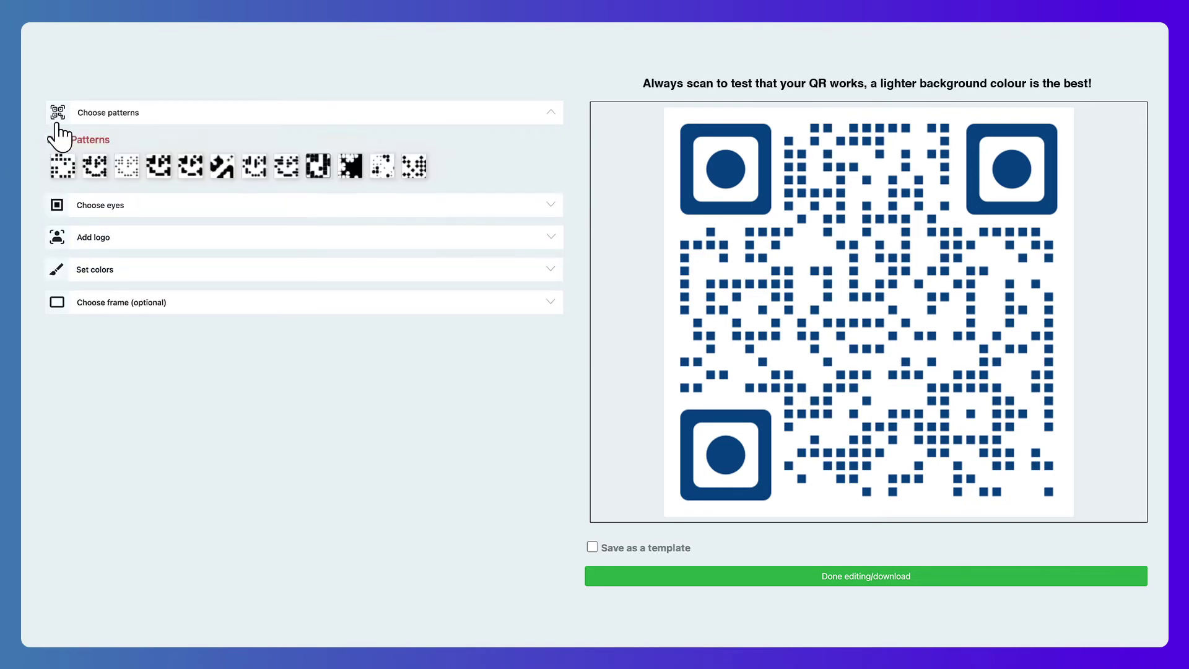
{"action": "left_click", "coordinate": [318, 168]}
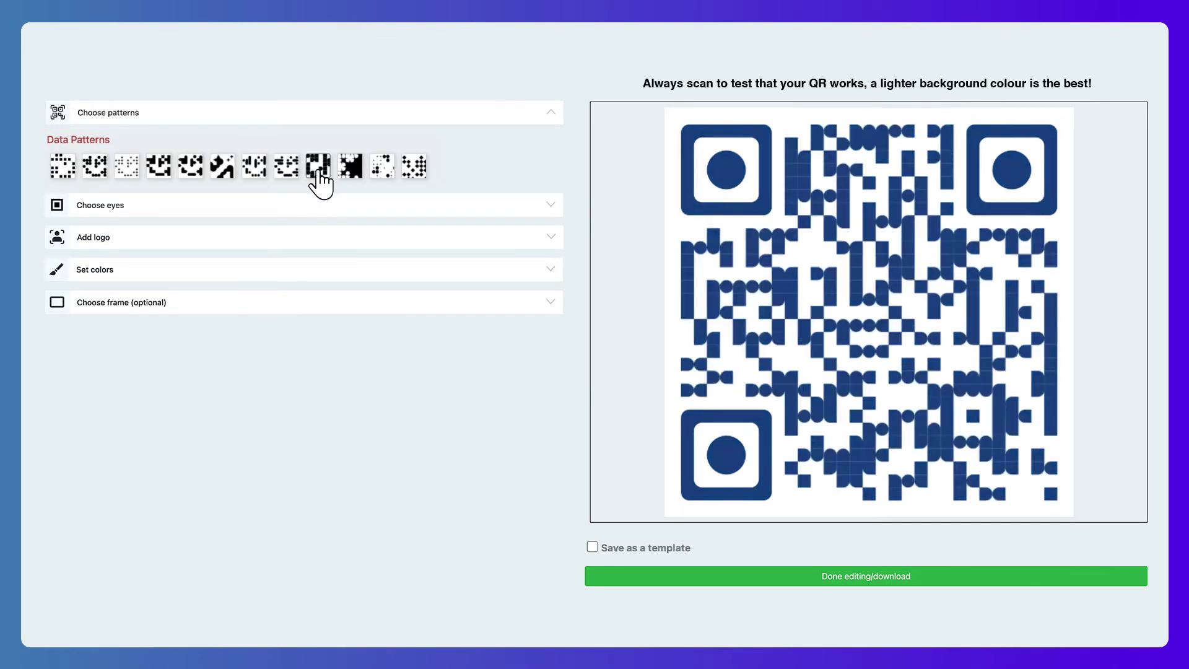
{"action": "left_click", "coordinate": [223, 169]}
{"action": "left_click", "coordinate": [64, 168]}
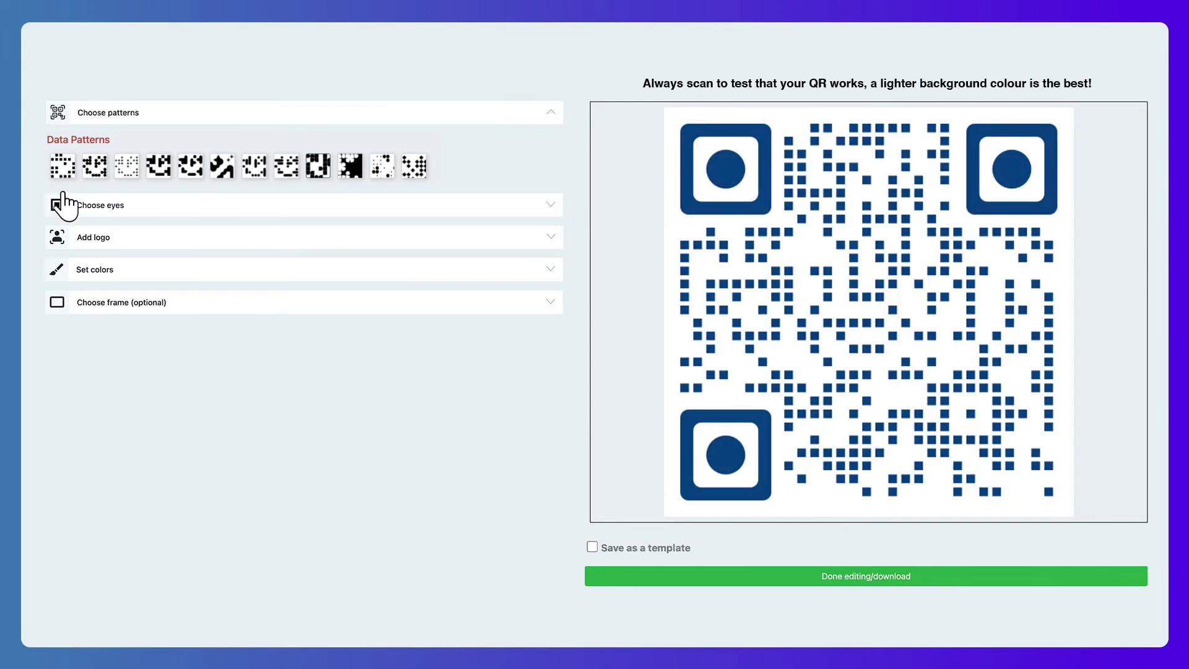
Step: Give the code square eyes with square centres and add the tiger logo
{"action": "left_click", "coordinate": [64, 210]}
{"action": "left_click", "coordinate": [503, 211]}
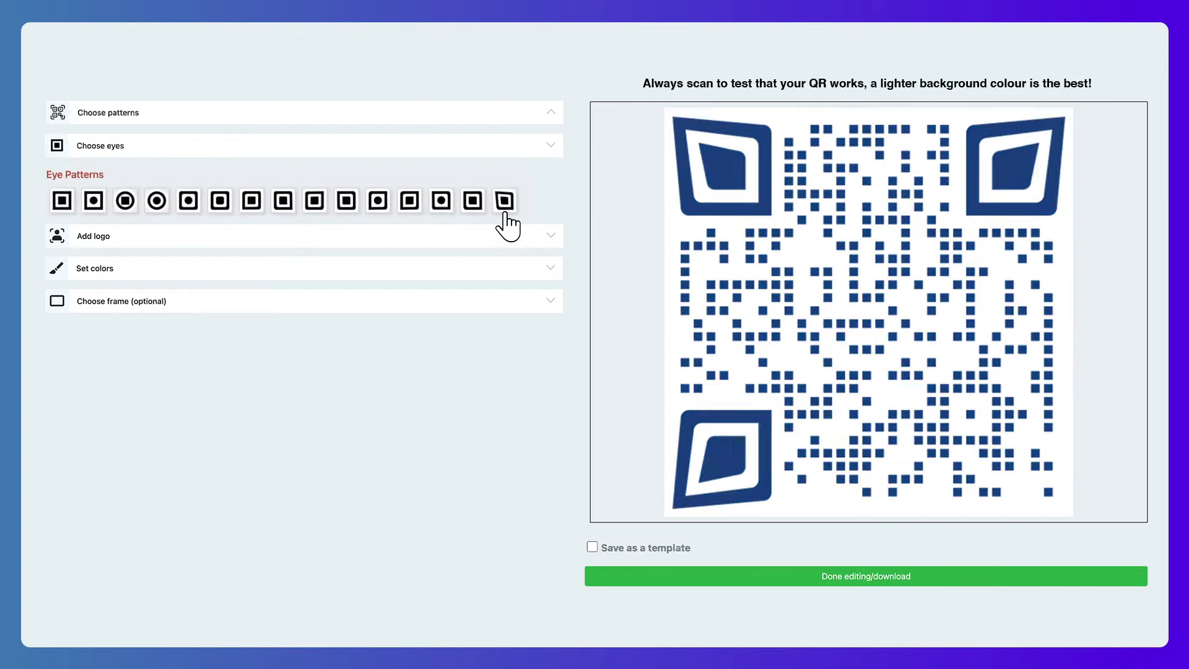
{"action": "left_click", "coordinate": [377, 210]}
{"action": "left_click", "coordinate": [63, 209]}
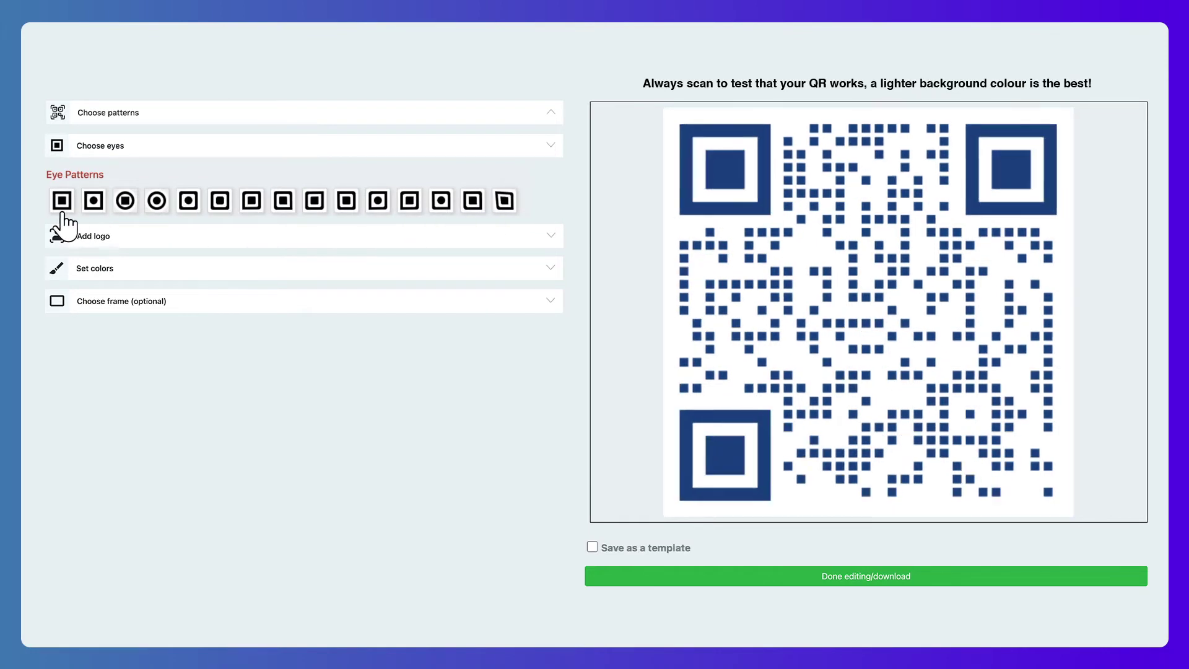
{"action": "left_click", "coordinate": [69, 238]}
{"action": "left_click", "coordinate": [168, 220]}
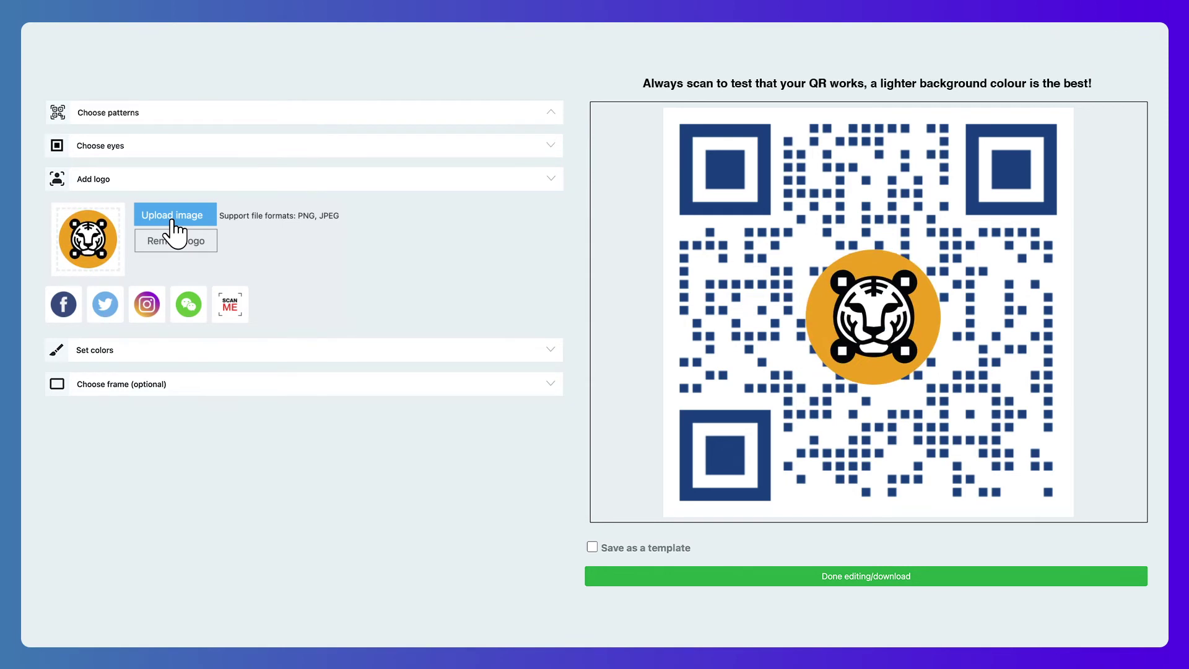
Step: Apply a radial colour gradient, orange-gold #f5a623 first and black second
{"action": "left_click", "coordinate": [60, 356]}
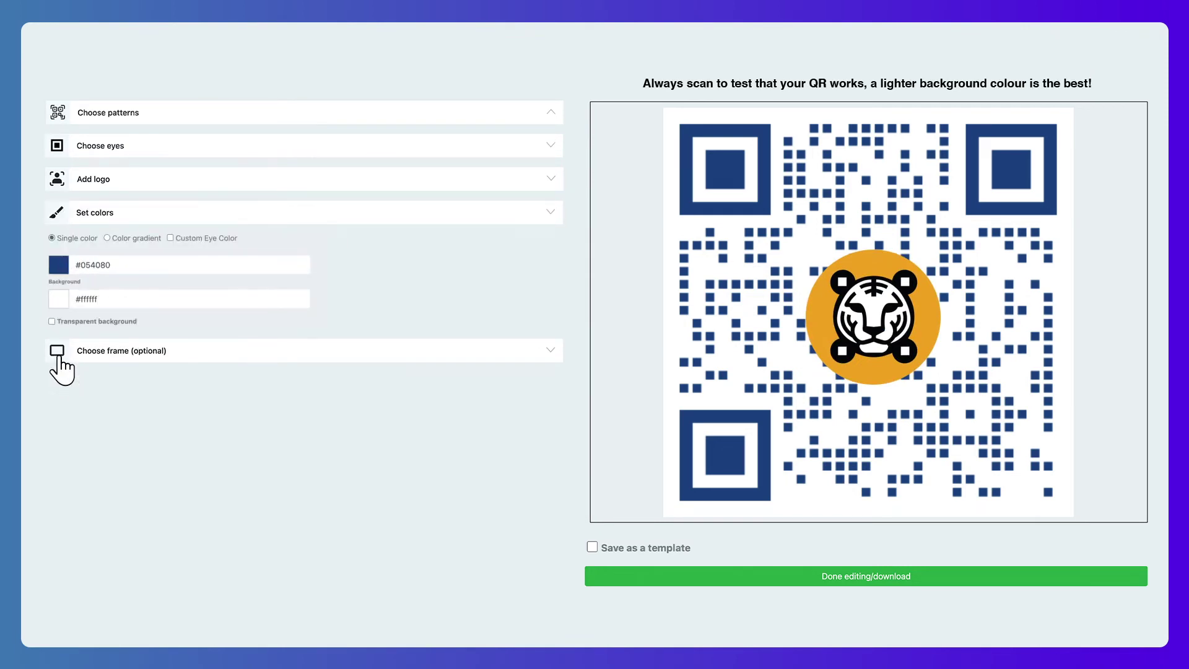
{"action": "left_click", "coordinate": [107, 239]}
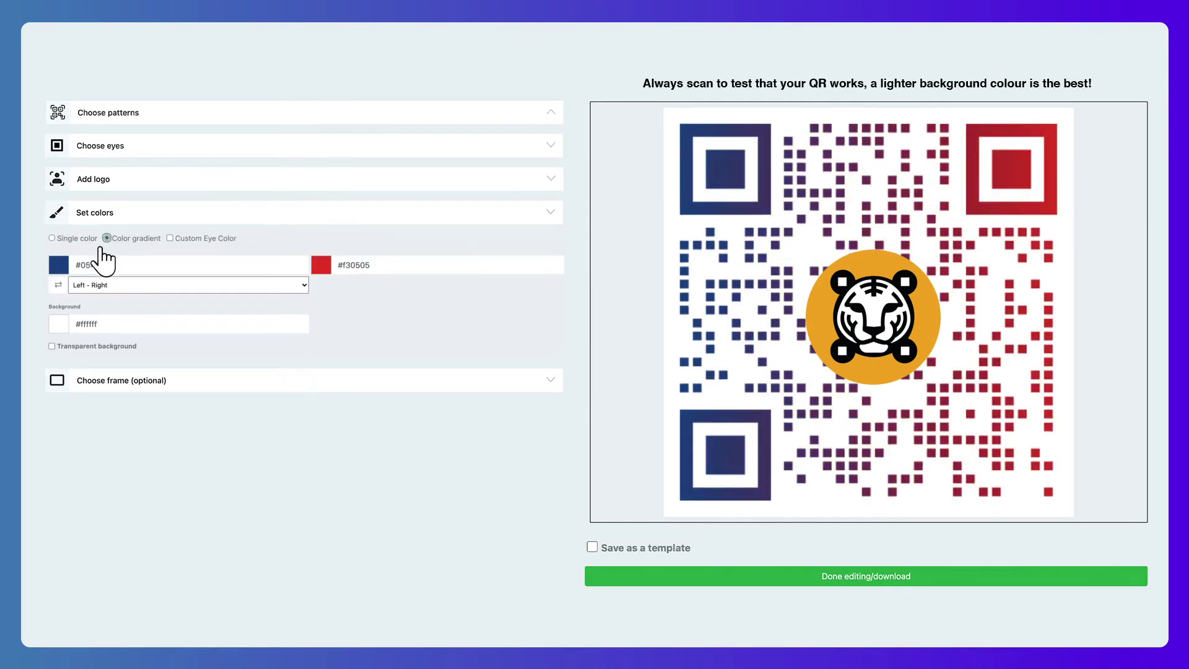
{"action": "left_click", "coordinate": [59, 268]}
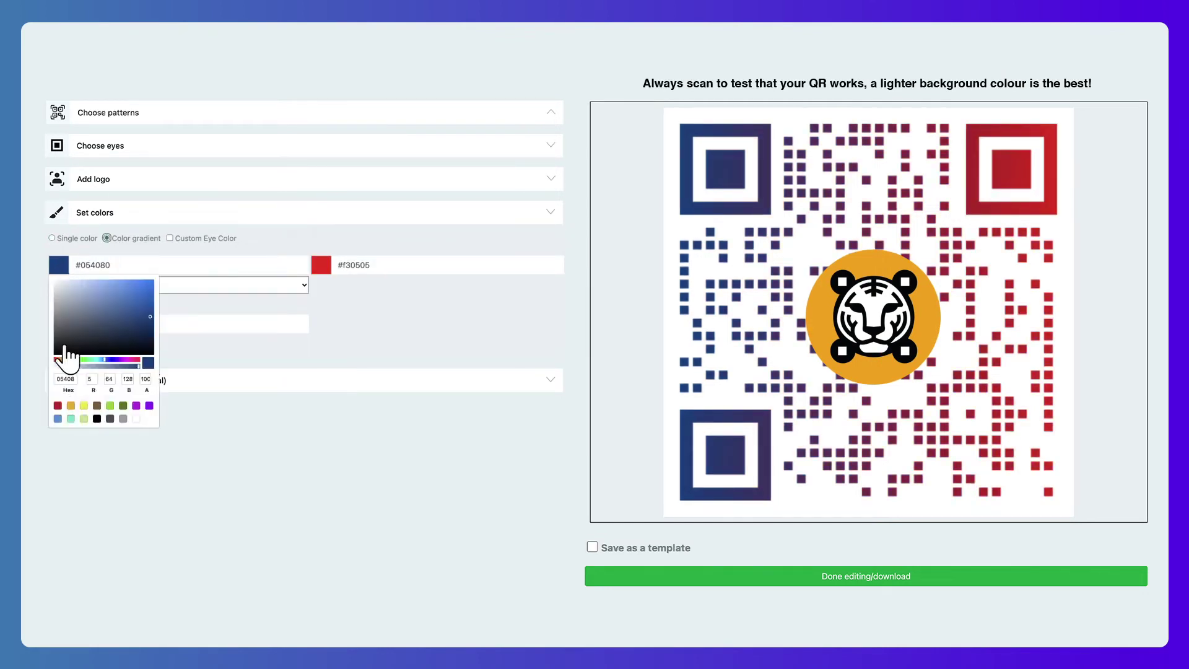
{"action": "left_click", "coordinate": [71, 405]}
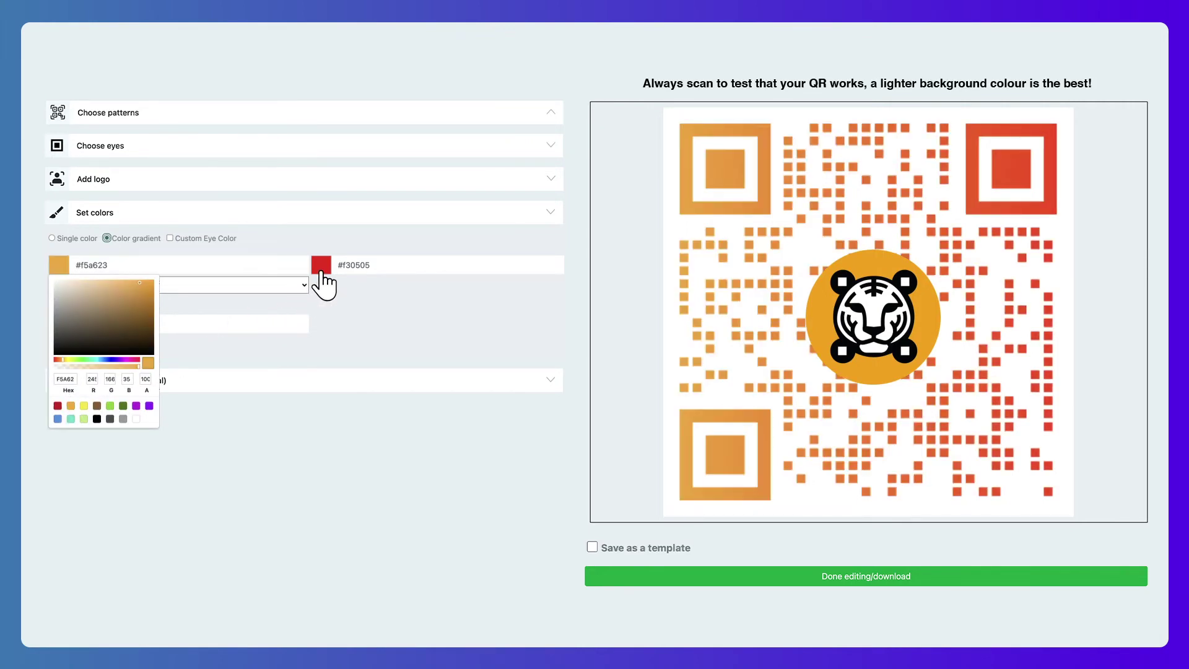
{"action": "left_click", "coordinate": [321, 267]}
{"action": "left_click", "coordinate": [359, 419]}
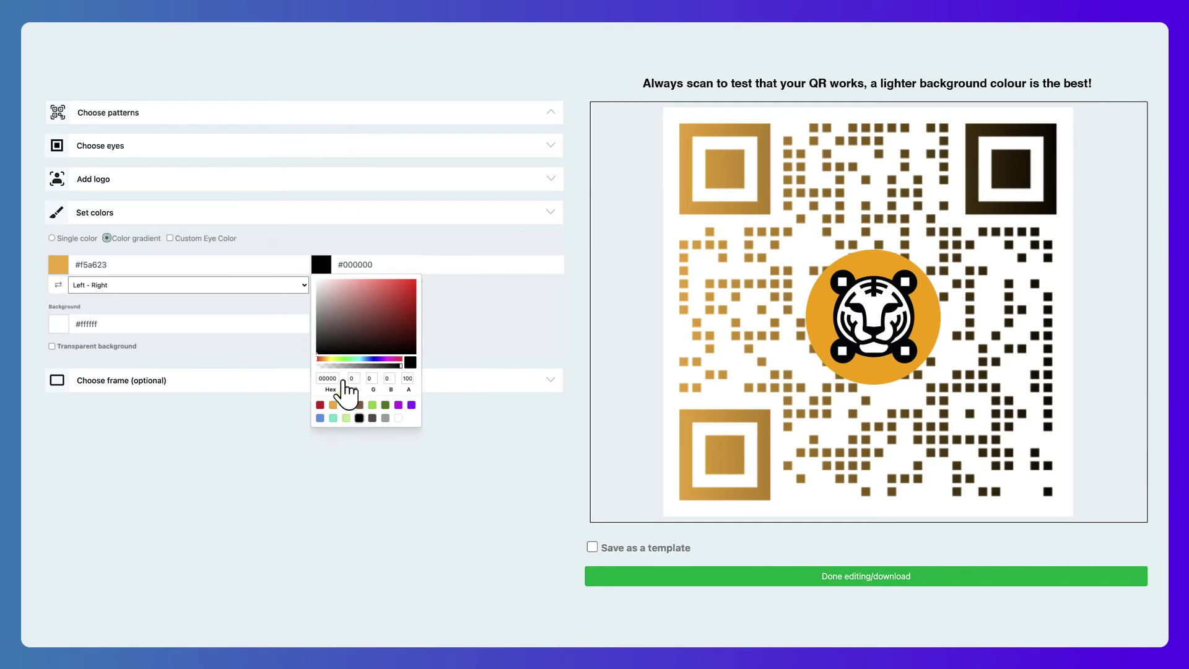
{"action": "left_click", "coordinate": [304, 287]}
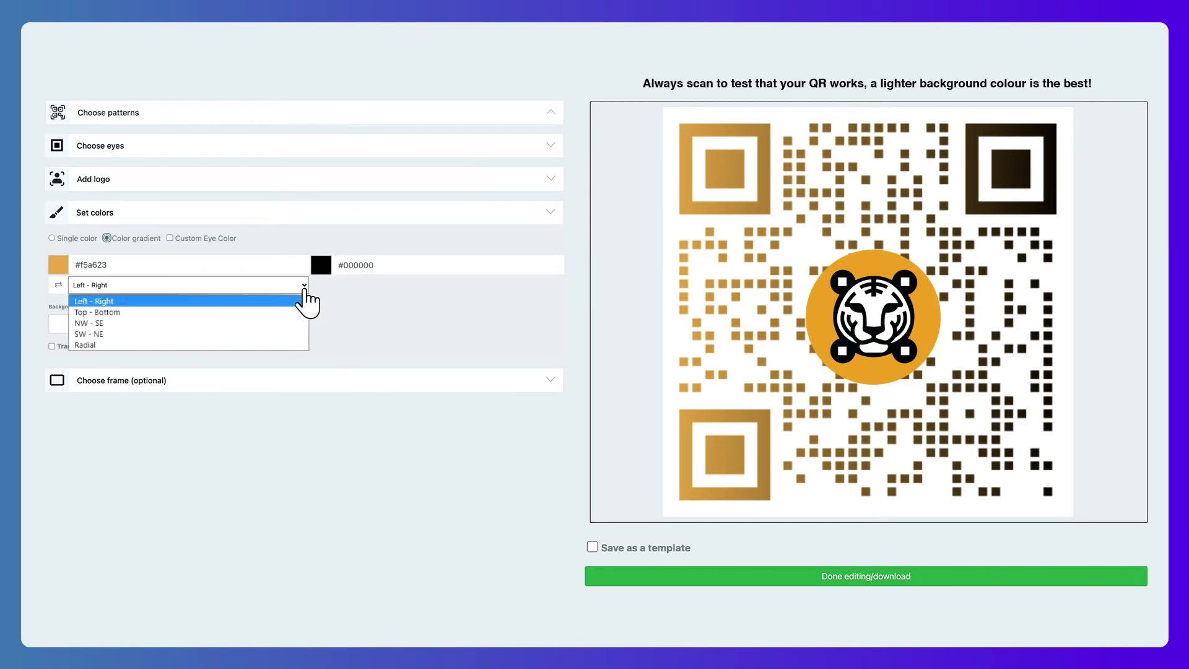
{"action": "left_click", "coordinate": [102, 345]}
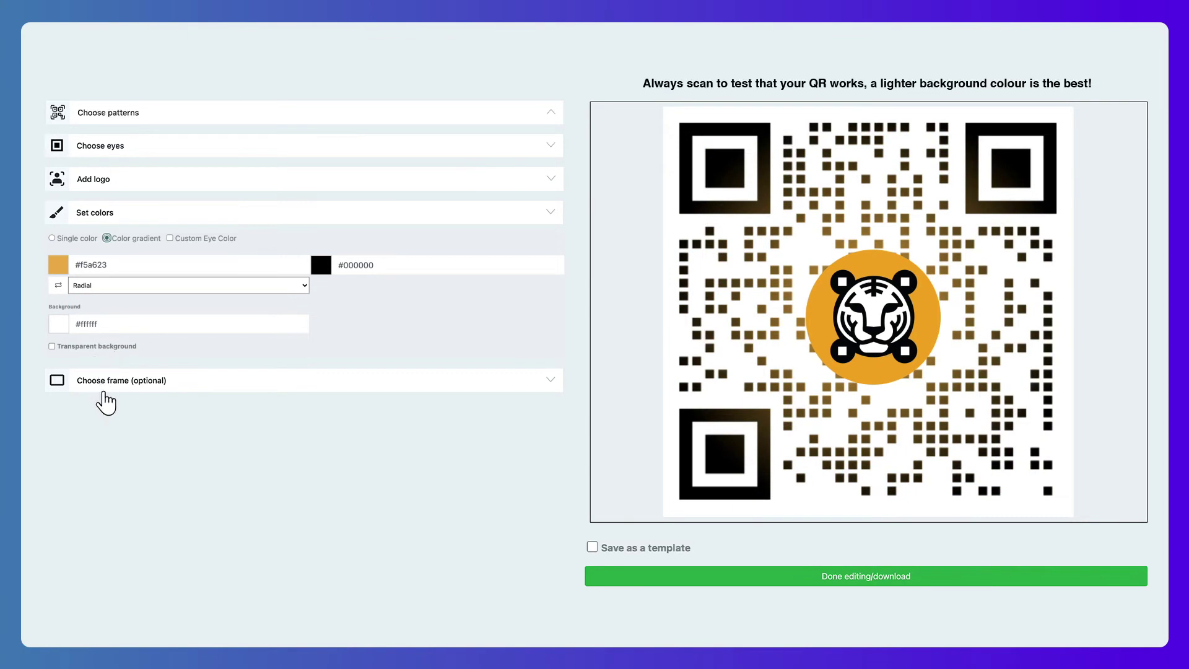
Step: Add a black frame with a Scan me banner below and tick Save as a template
{"action": "left_click", "coordinate": [101, 384]}
{"action": "left_click", "coordinate": [179, 306]}
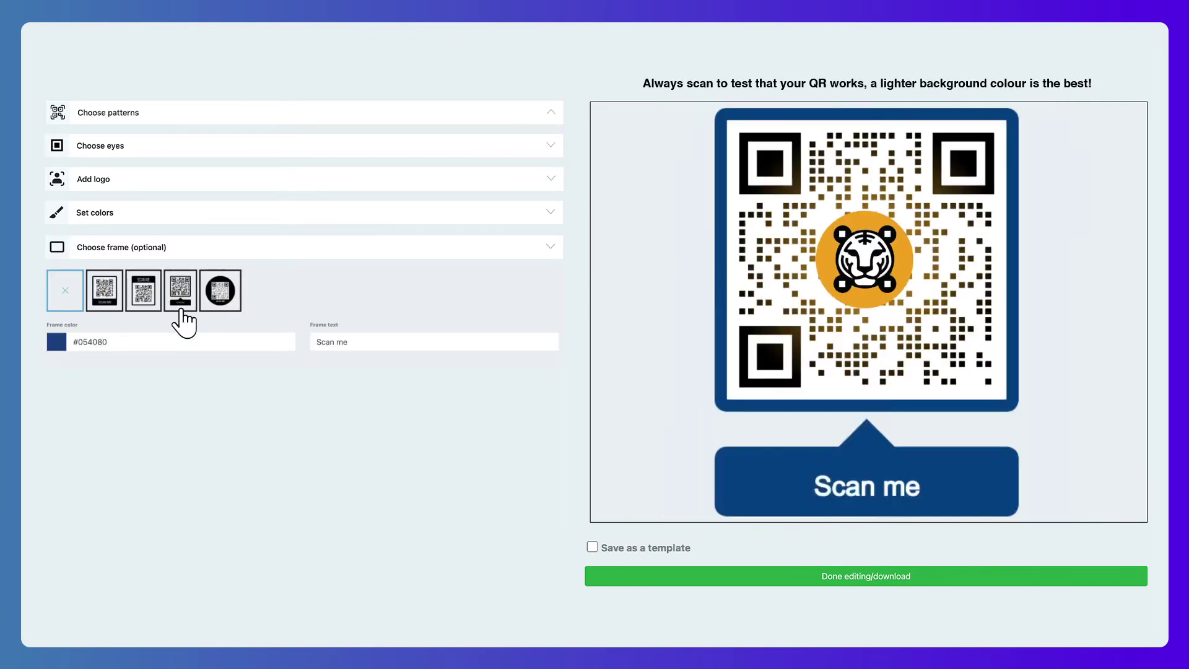
{"action": "left_click", "coordinate": [147, 309]}
{"action": "left_click", "coordinate": [103, 310]}
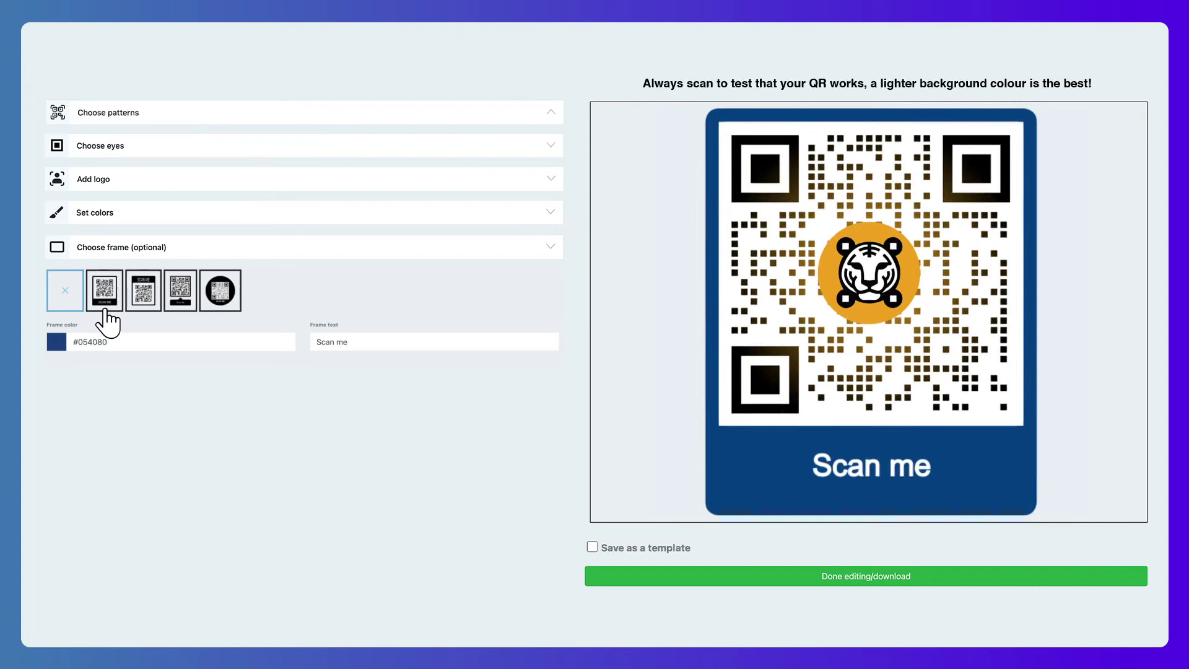
{"action": "left_click", "coordinate": [59, 343]}
{"action": "left_click", "coordinate": [94, 495]}
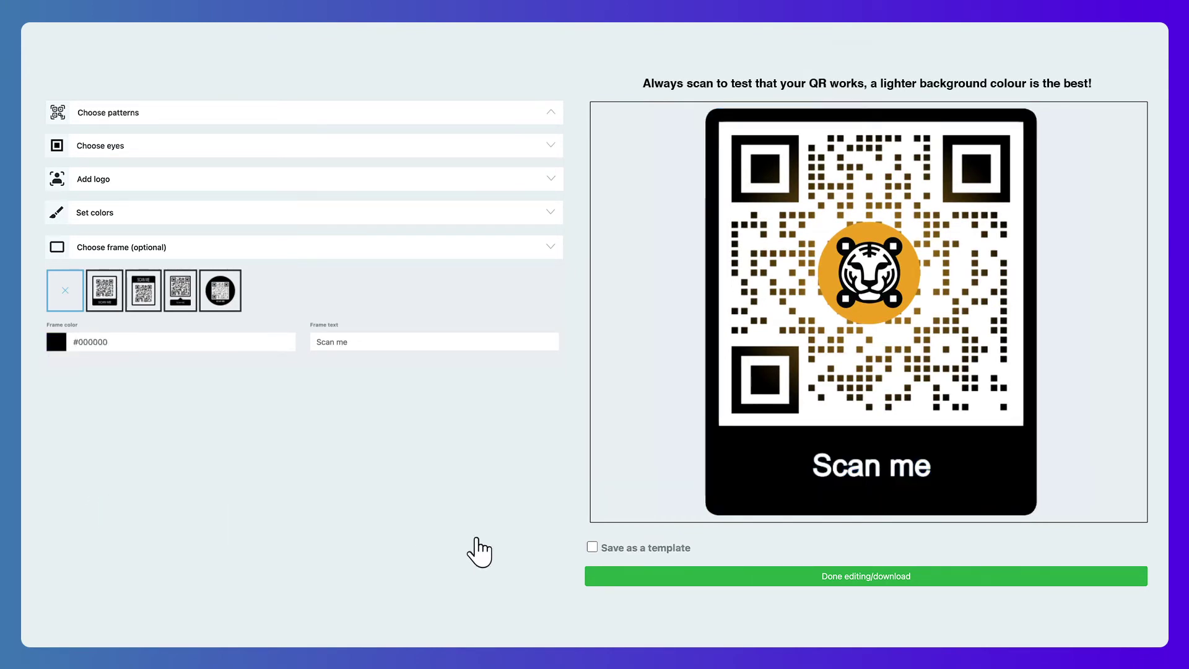
{"action": "left_click", "coordinate": [592, 548]}
Step: Finish editing with Done editing/download to reach the dashboard
{"action": "left_click", "coordinate": [867, 586]}
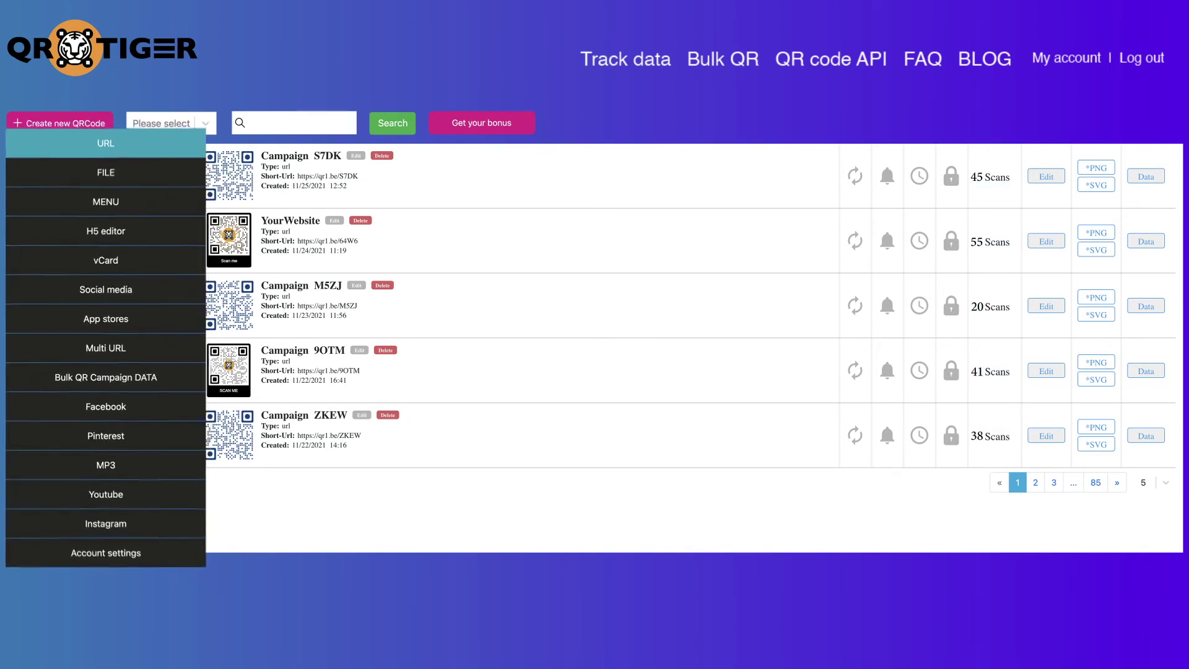
Step: Show the Own short domain tab of Account settings
{"action": "left_click", "coordinate": [96, 544]}
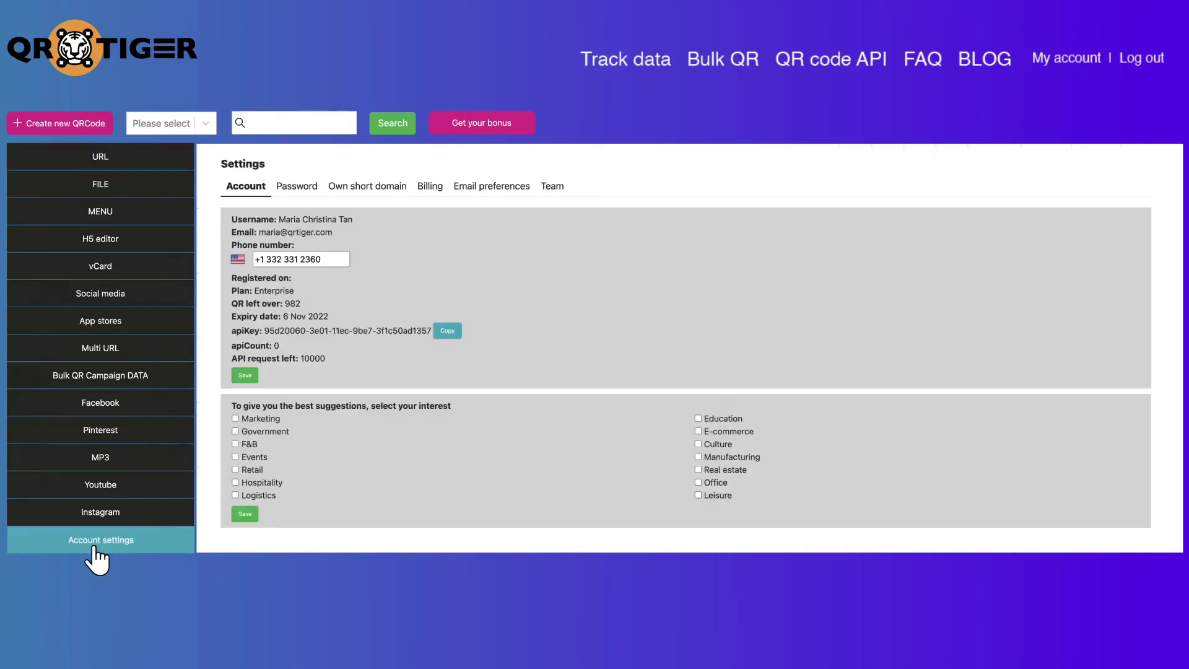
{"action": "left_click", "coordinate": [367, 187]}
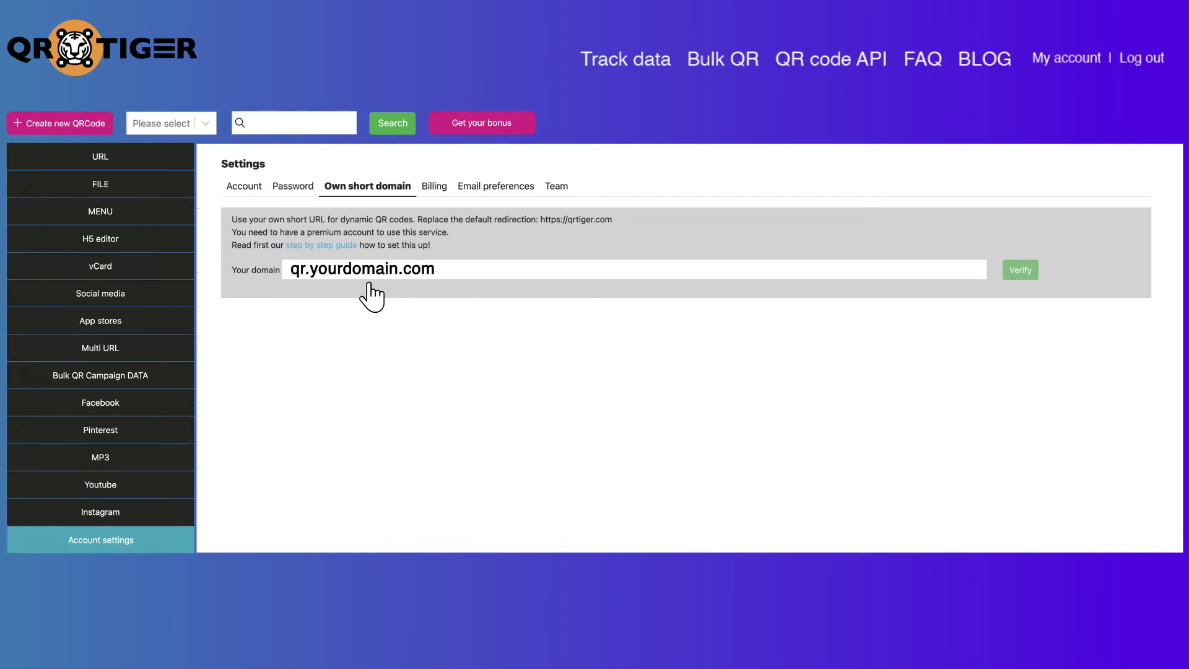
{"action": "left_click", "coordinate": [556, 187]}
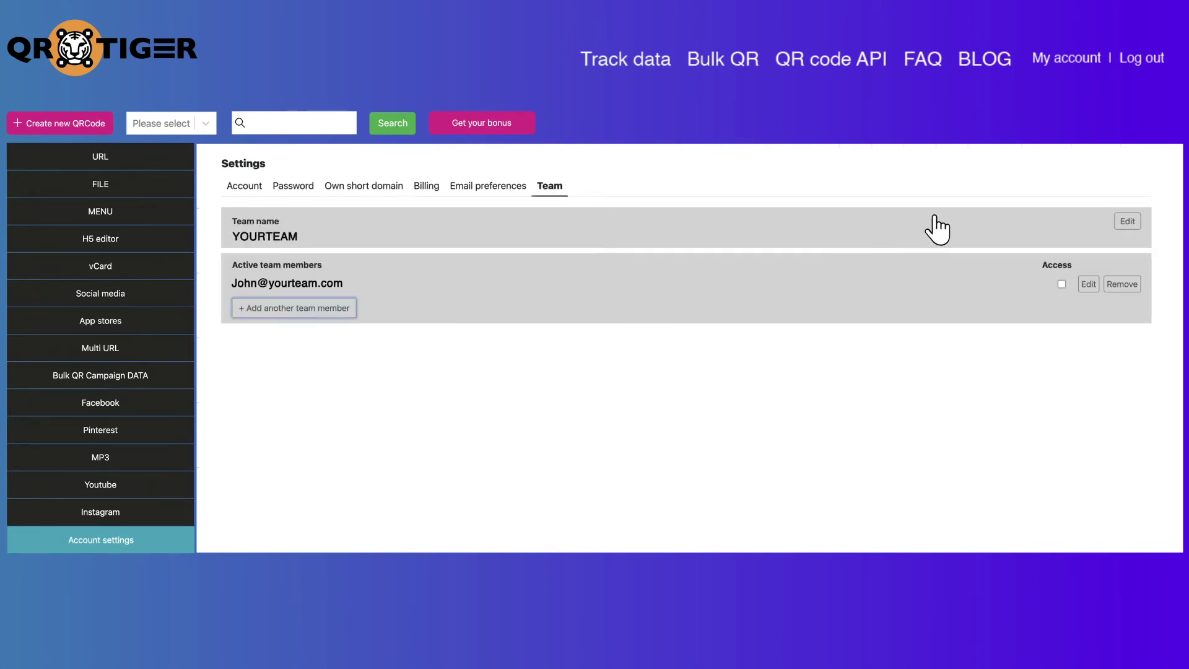
{"action": "left_click", "coordinate": [1127, 224]}
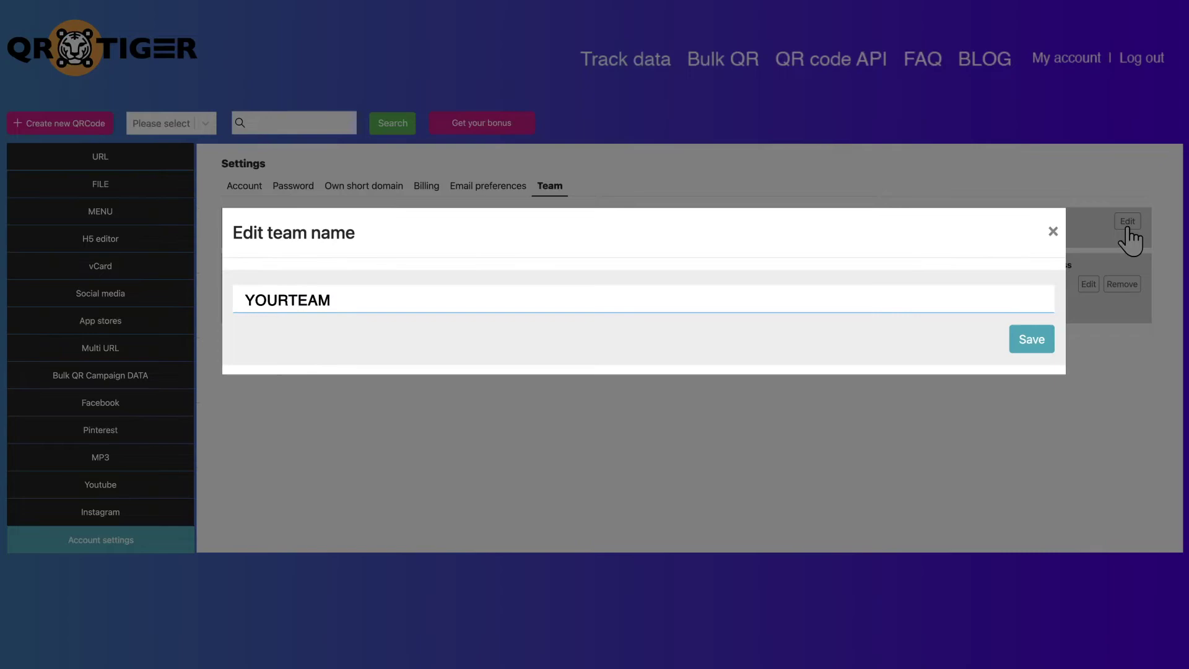
{"action": "left_click", "coordinate": [1131, 236]}
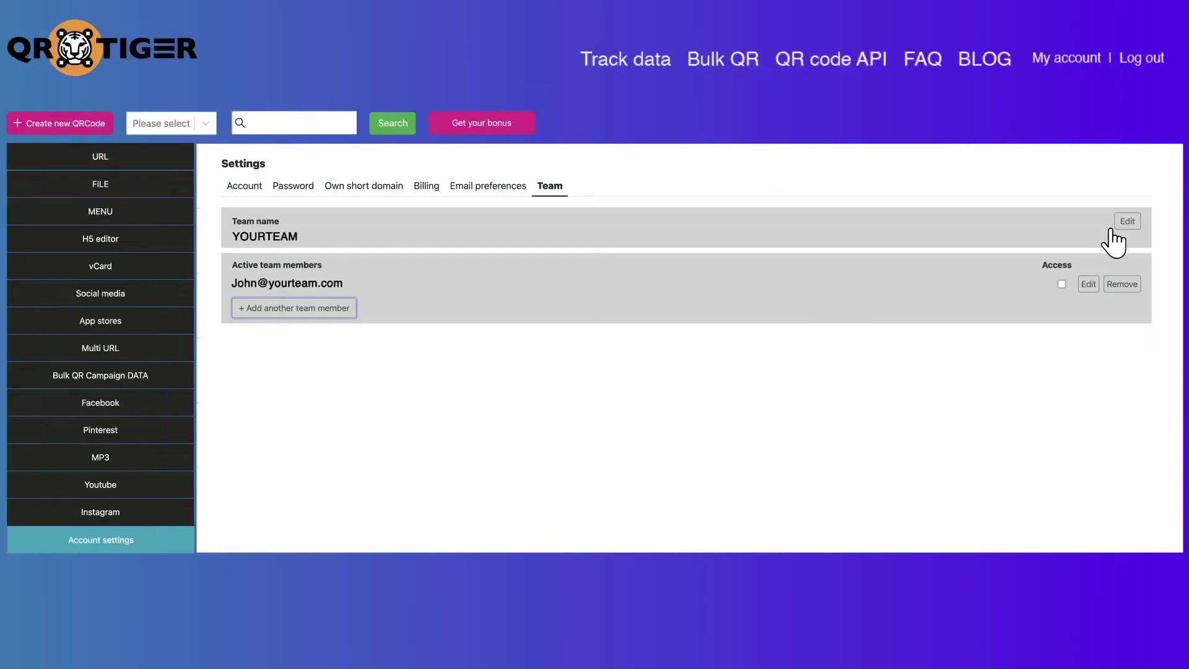
{"action": "left_click", "coordinate": [292, 309]}
{"action": "left_click", "coordinate": [1061, 284]}
Step: Back in the URL code list, view retargeting, then the first code's email scan notifications
{"action": "left_click", "coordinate": [101, 162]}
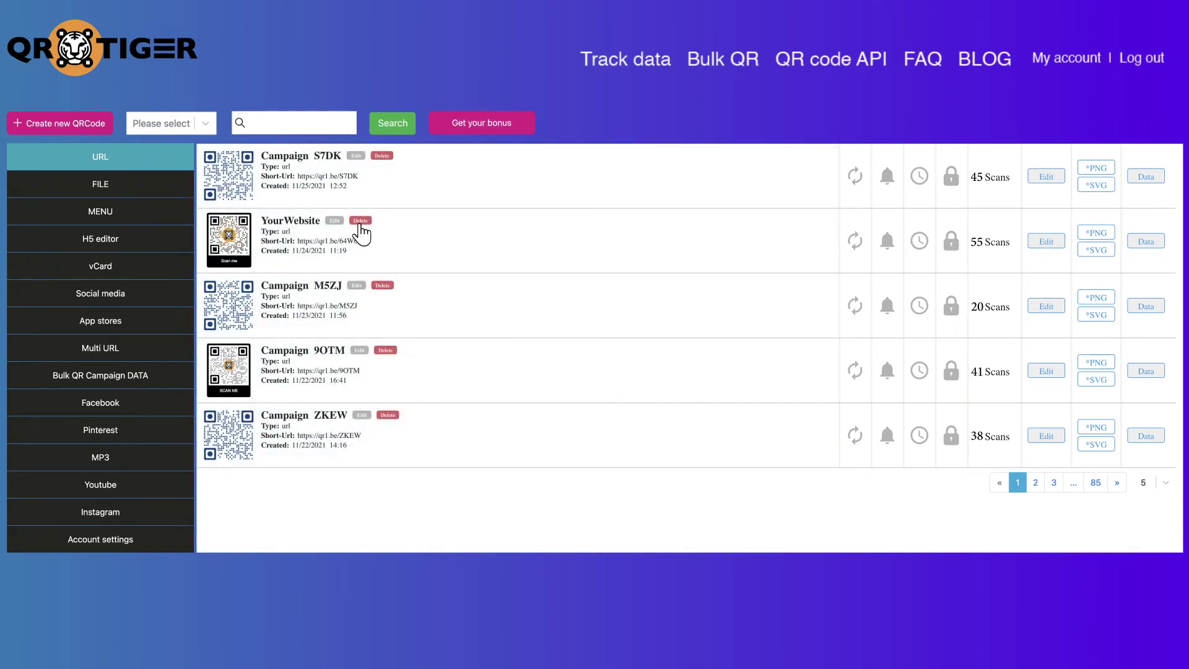
{"action": "left_click", "coordinate": [856, 192]}
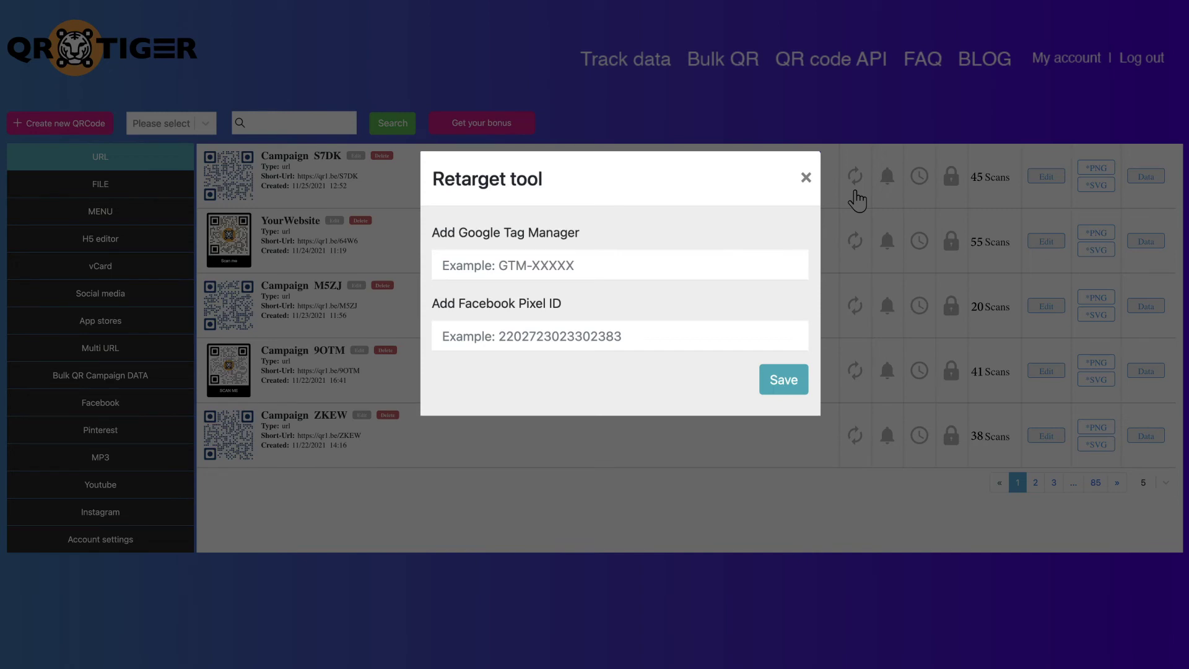
{"action": "left_click", "coordinate": [856, 198]}
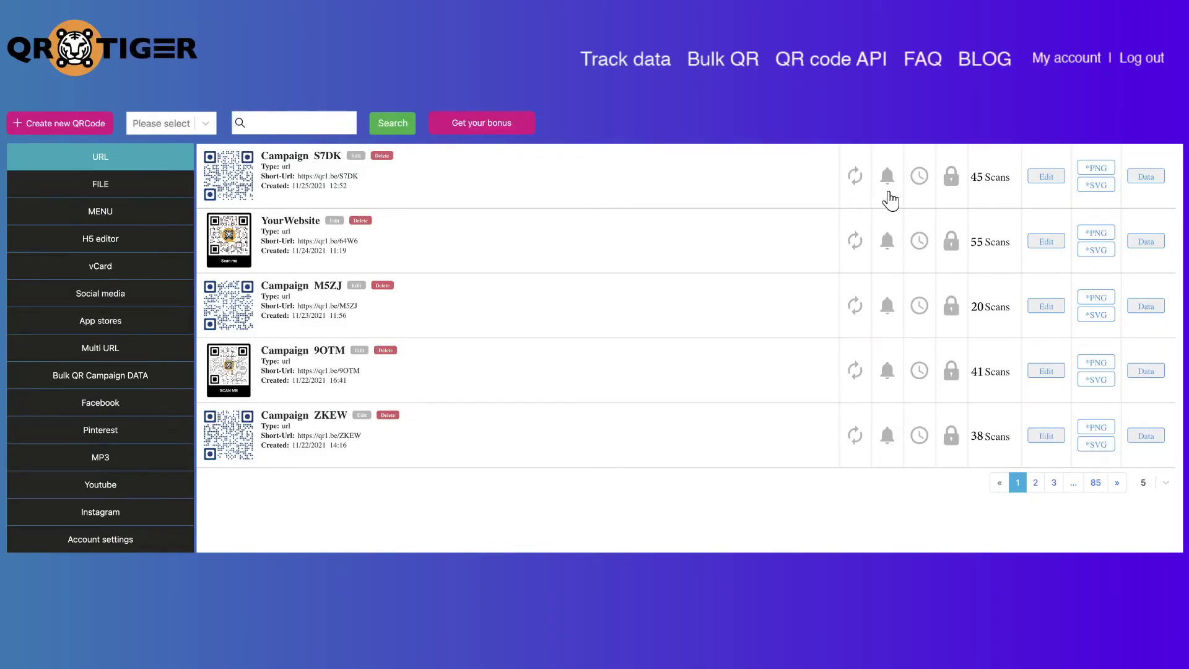
{"action": "left_click", "coordinate": [888, 193]}
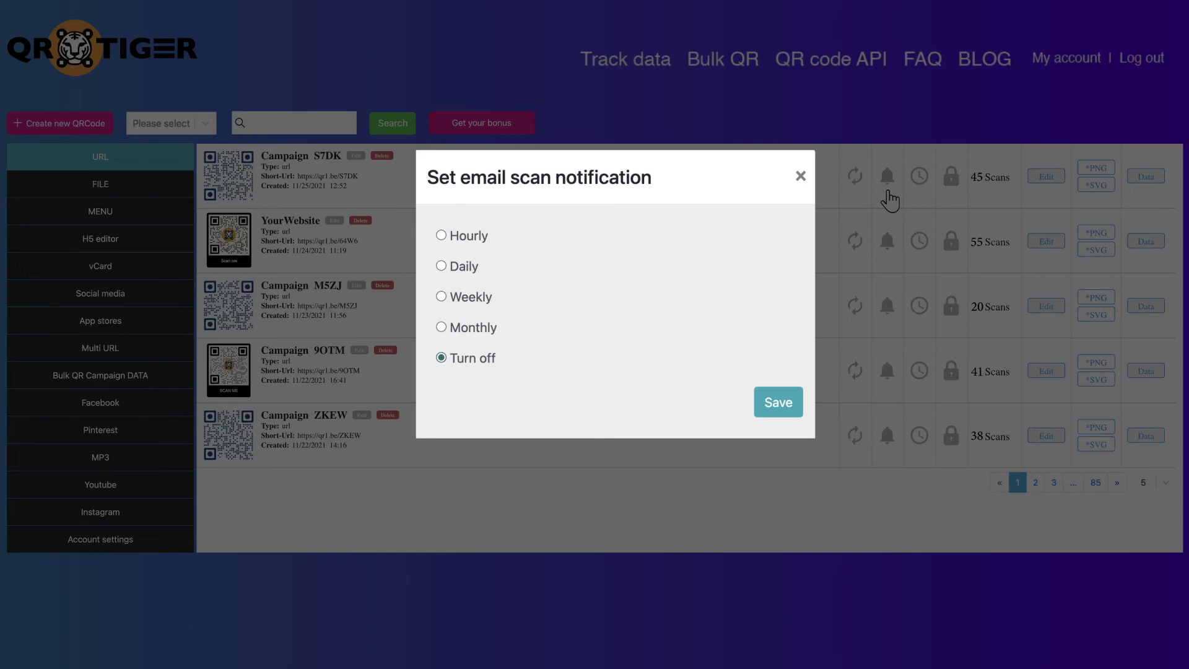
Step: Close notifications, then view the first code's expiry (Scans type) and password options unchanged
{"action": "left_click", "coordinate": [890, 198]}
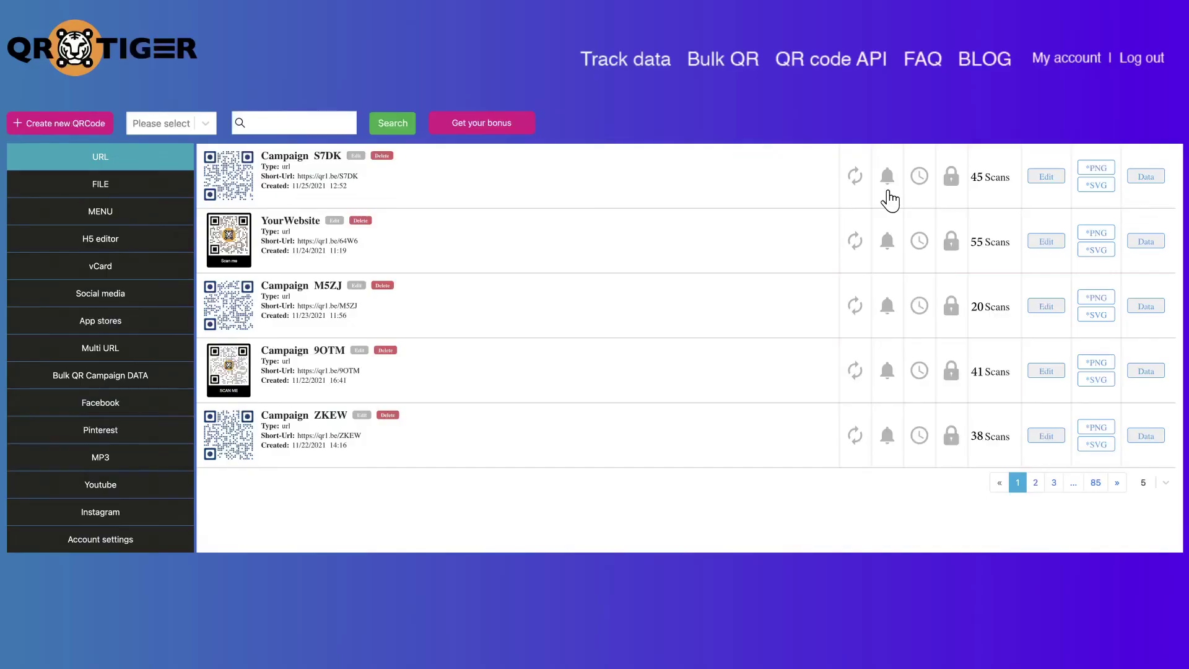
{"action": "left_click", "coordinate": [921, 198]}
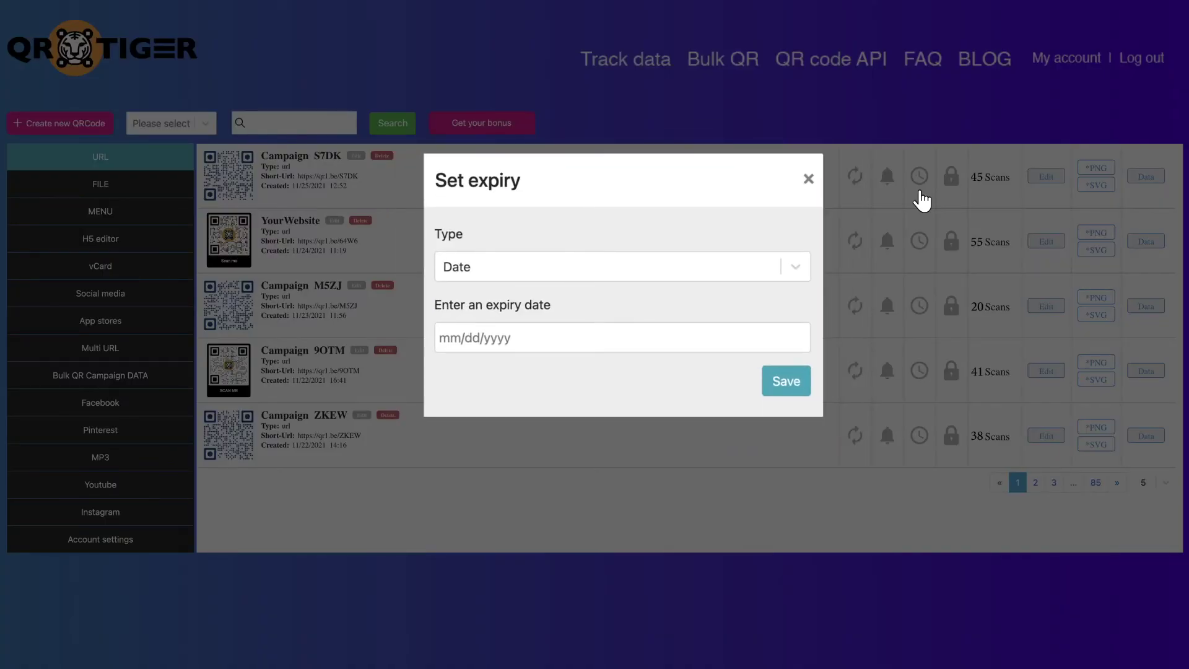
{"action": "left_click", "coordinate": [795, 267]}
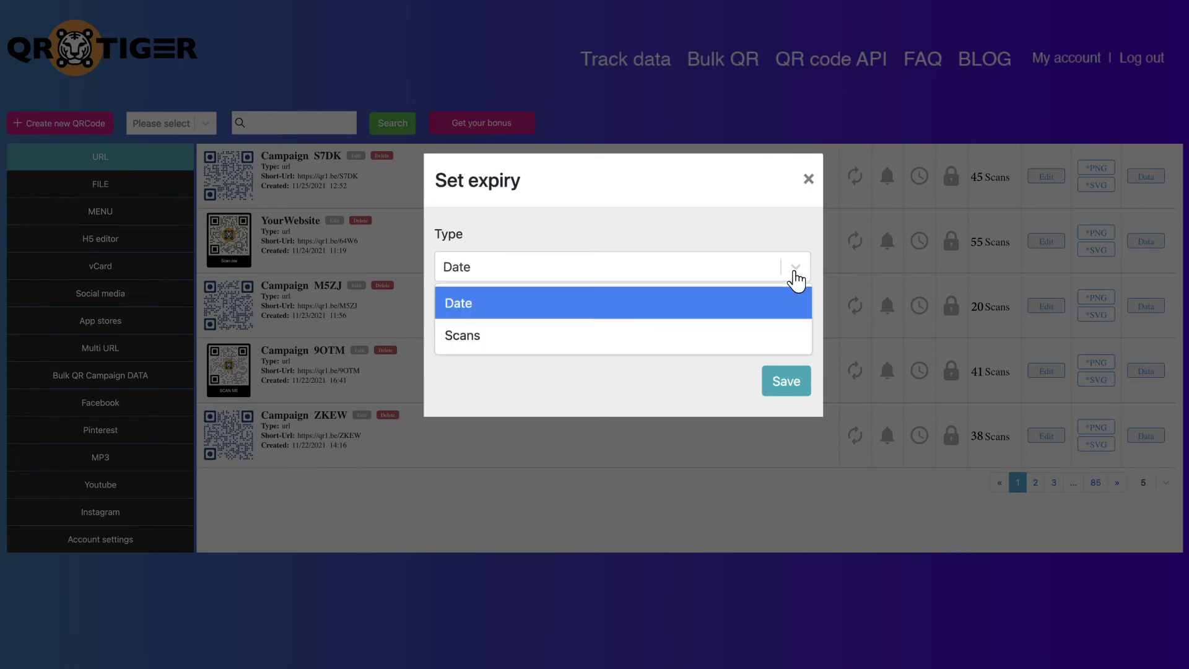
{"action": "left_click", "coordinate": [618, 341]}
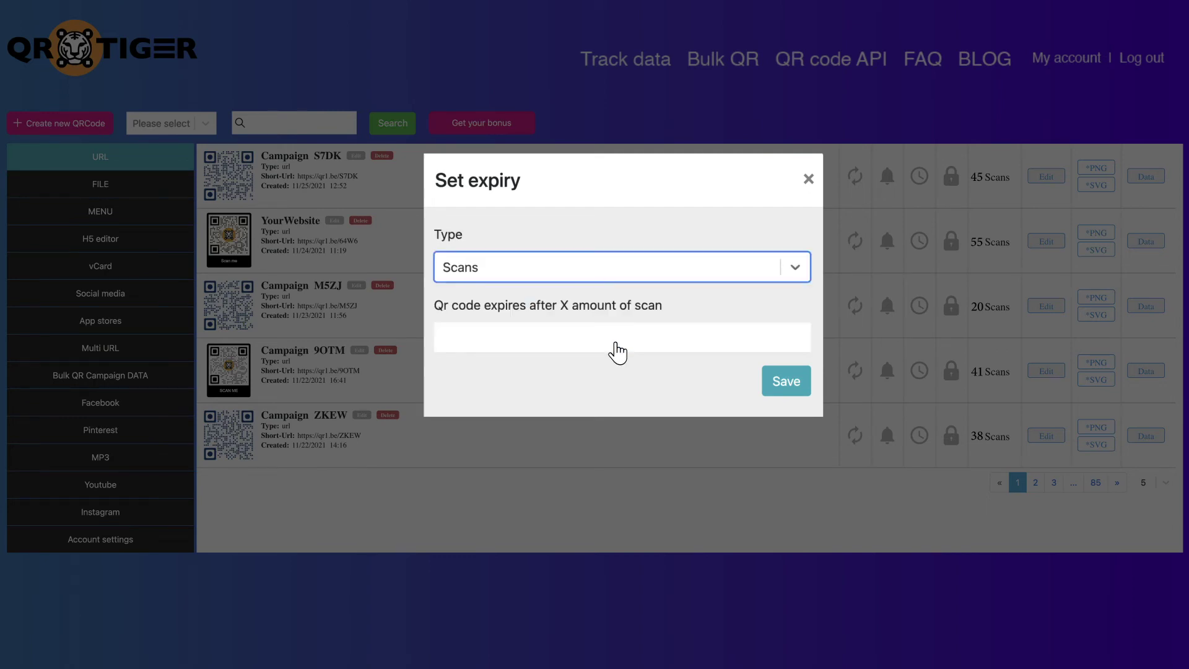
{"action": "key", "text": "Escape"}
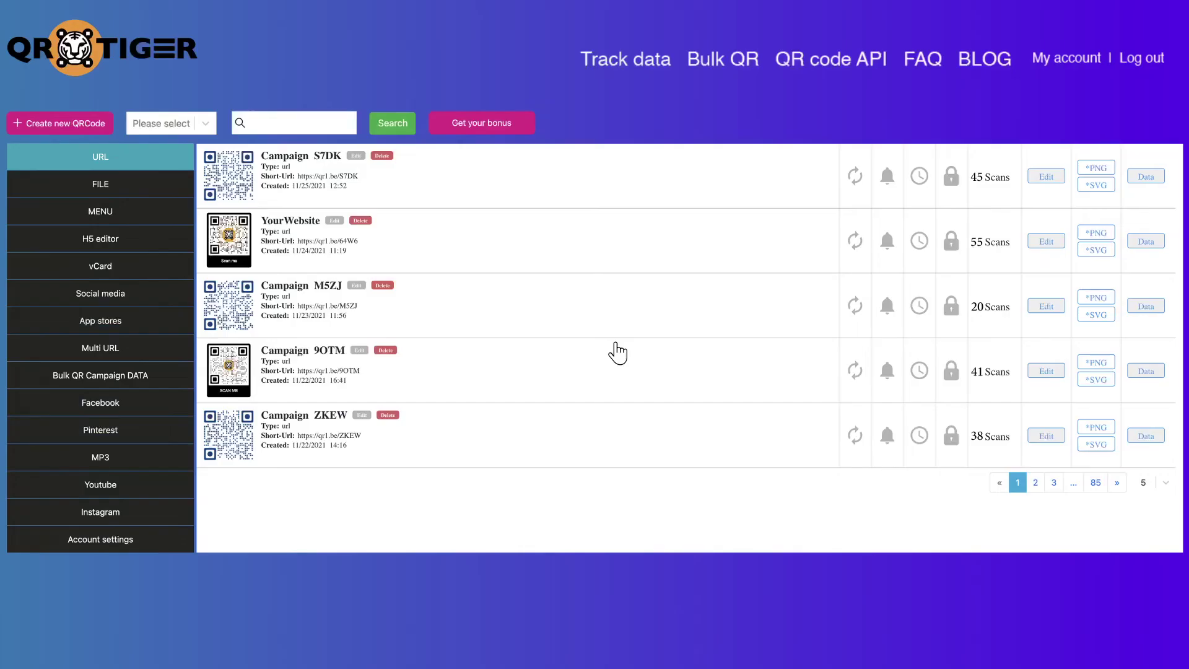
{"action": "left_click", "coordinate": [951, 186]}
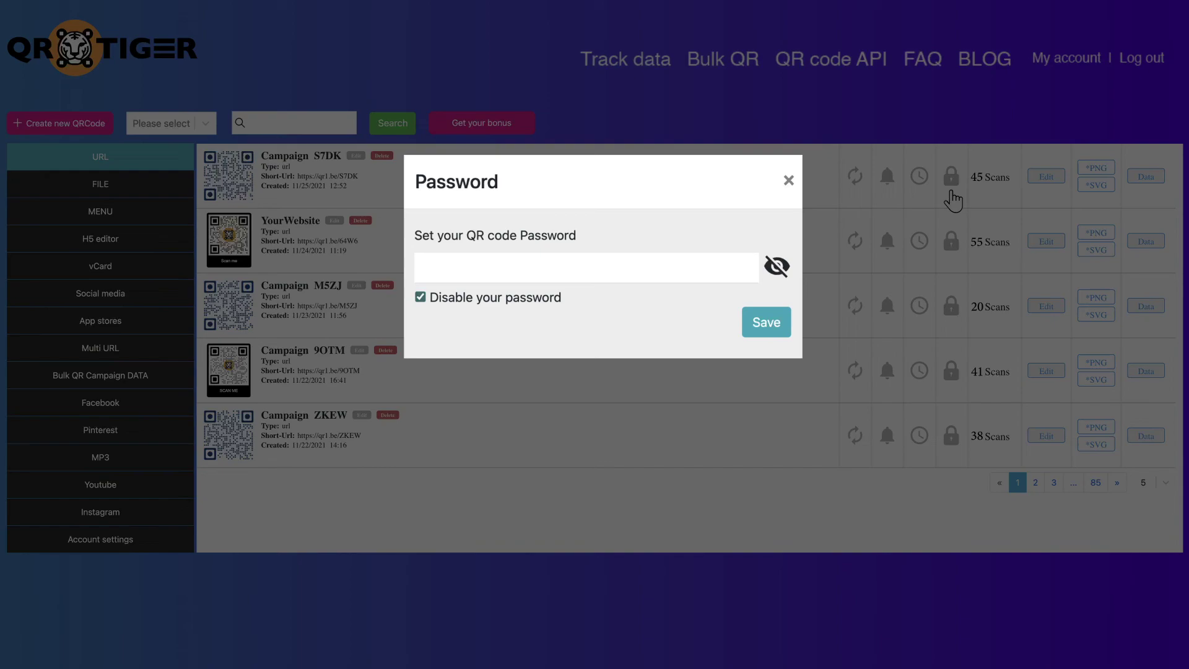
{"action": "key", "text": "Escape"}
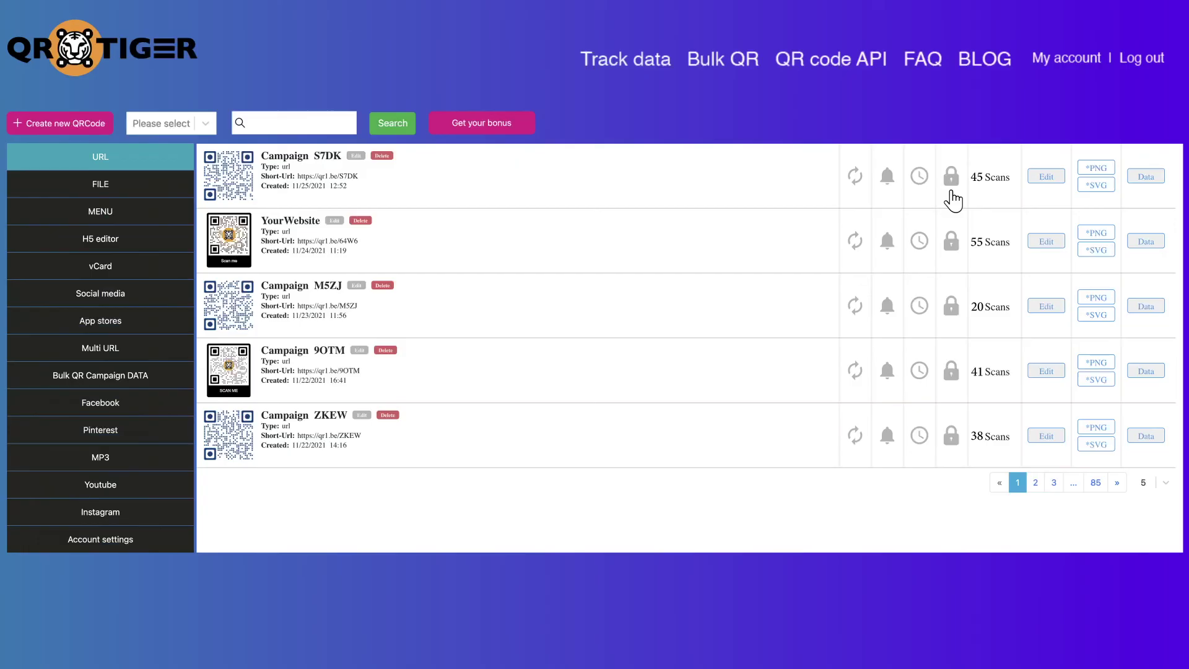
{"action": "left_click", "coordinate": [1046, 179]}
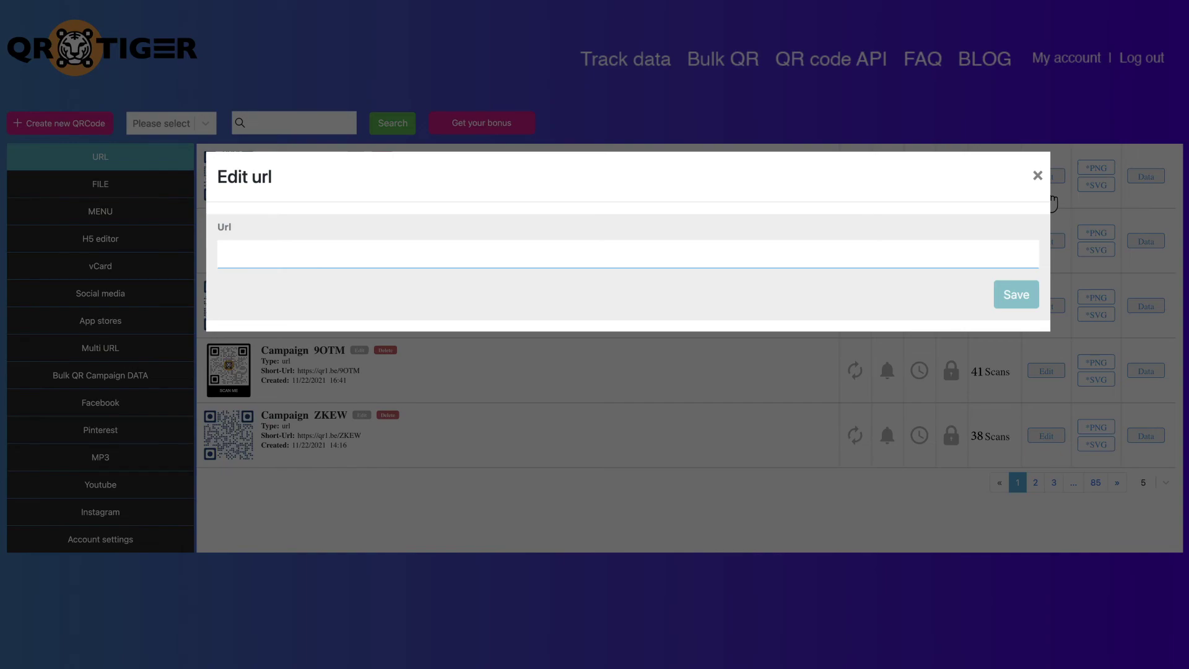
{"action": "key", "text": "Escape"}
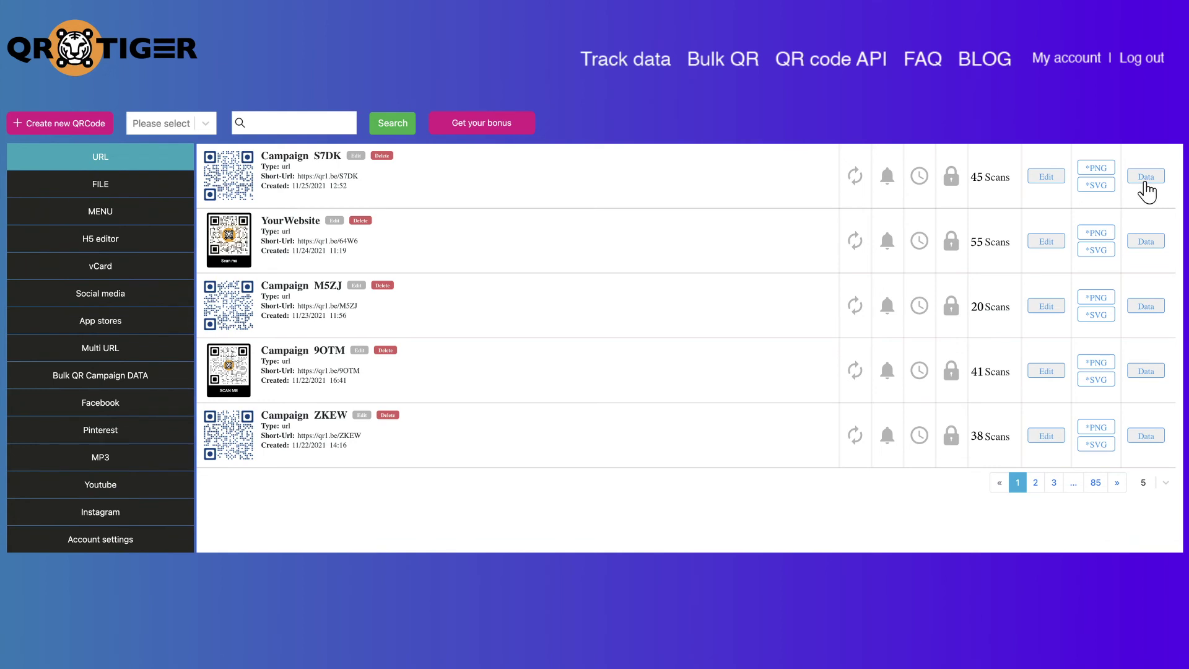
Step: Show the Social Media Campaign's Data statistics page with the Group by period choices
{"action": "left_click", "coordinate": [1145, 182]}
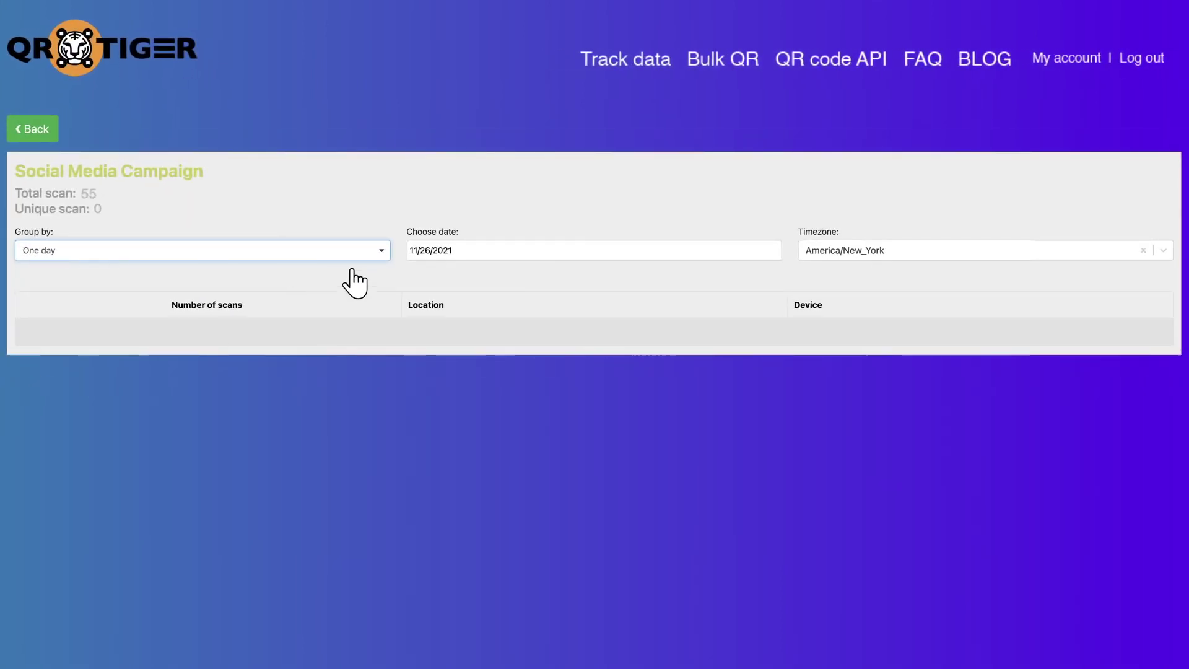
{"action": "left_click", "coordinate": [383, 257]}
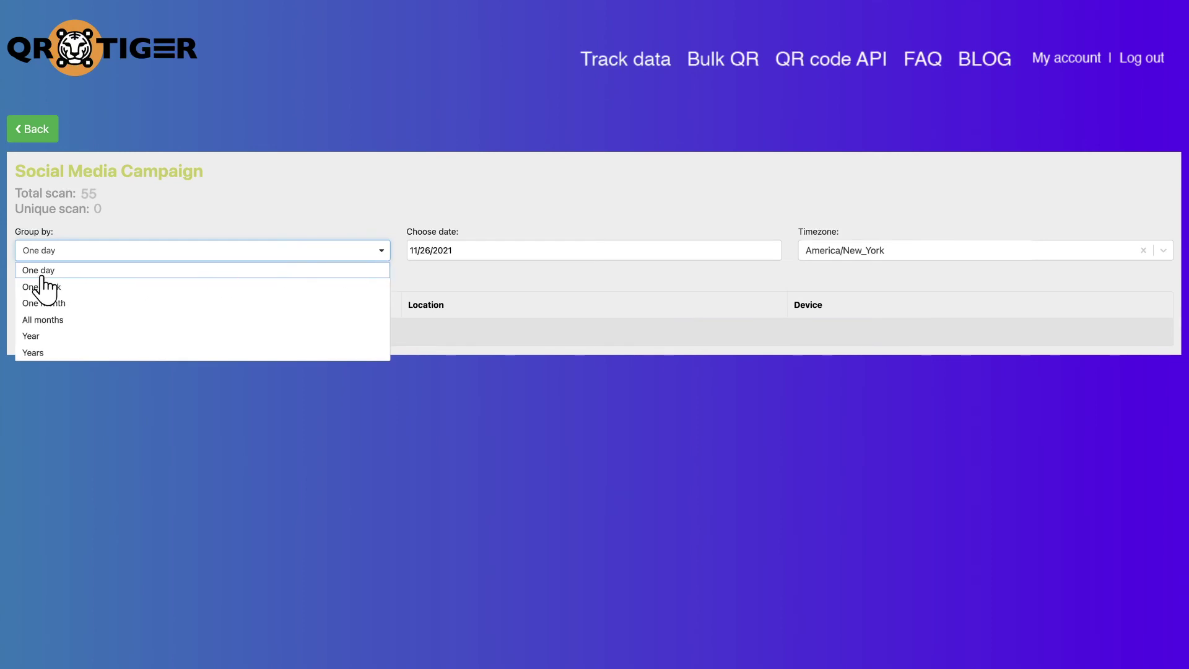